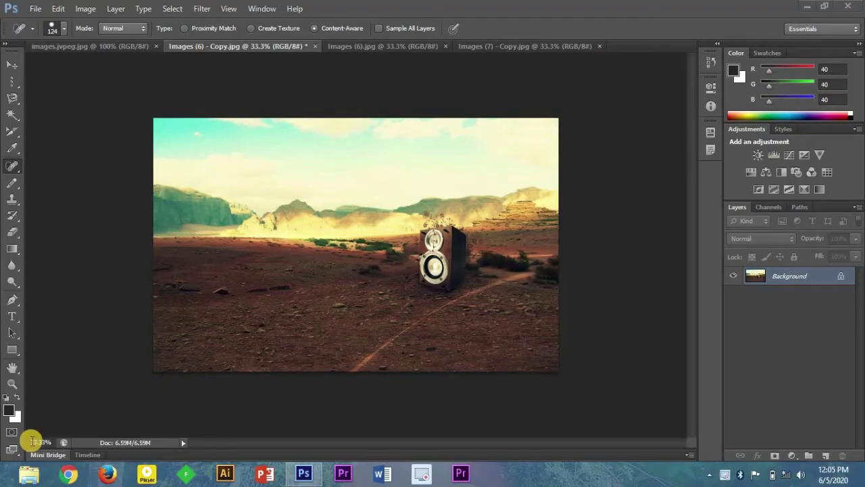
Spot-heal the dark object on the ground left of the speaker with Content-Aware Spot Healing Brush
{"action": "left_click", "coordinate": [13, 166]}
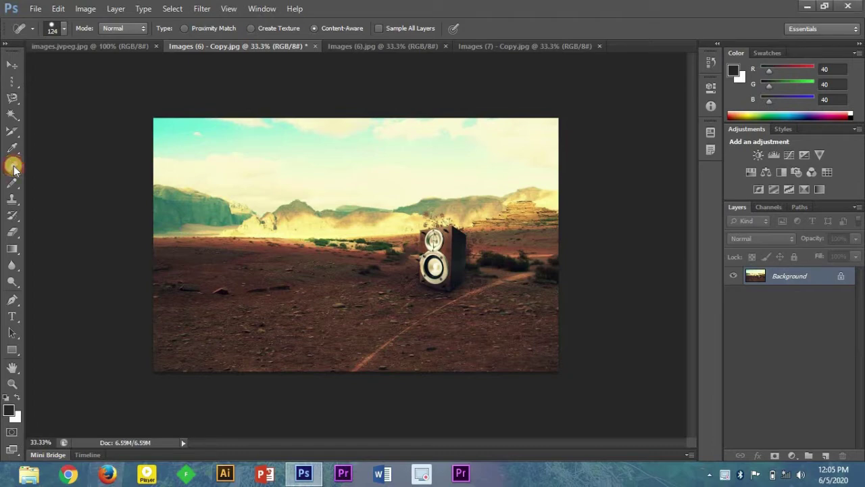
{"action": "left_click_drag", "start_coordinate": [13, 167], "coordinate": [67, 168]}
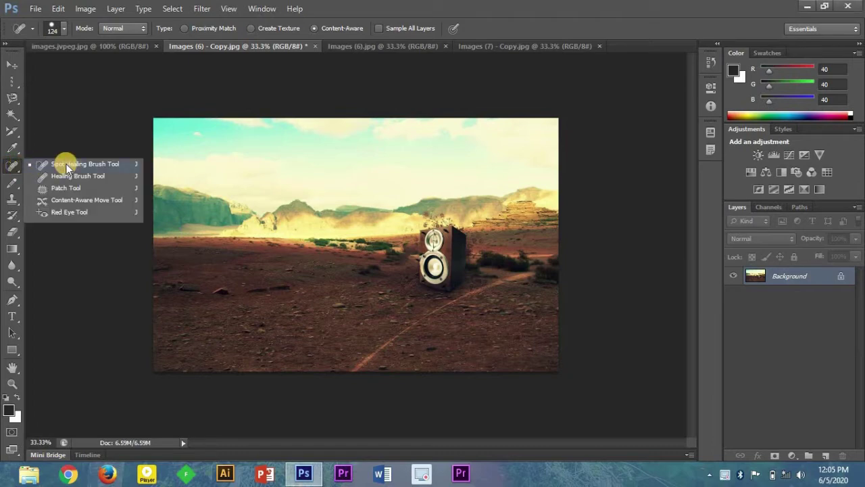
{"action": "left_click", "coordinate": [66, 164]}
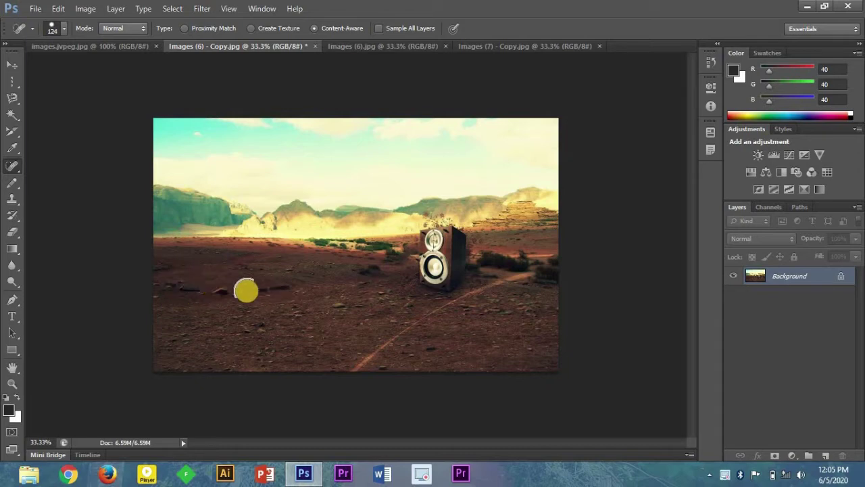
{"action": "mouse_move", "coordinate": [286, 285]}
{"action": "left_mouse_down"}
{"action": "mouse_move", "coordinate": [187, 291]}
{"action": "mouse_move", "coordinate": [234, 295]}
{"action": "left_mouse_up"}
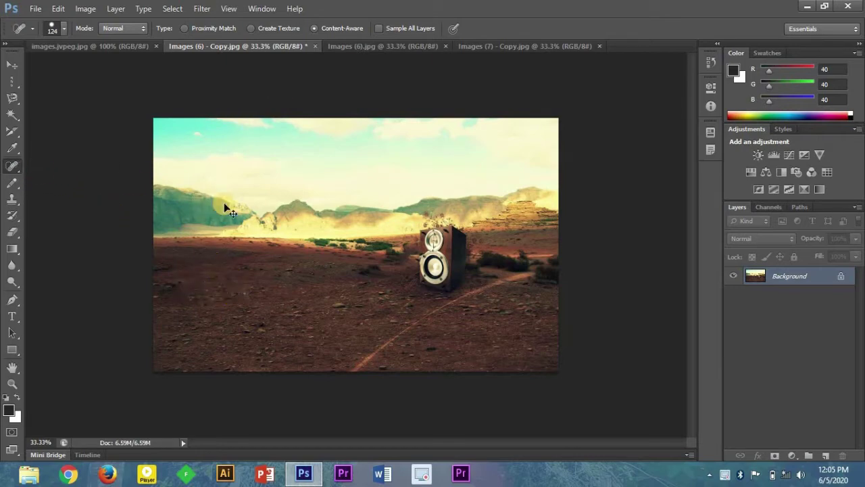
{"action": "right_click", "coordinate": [15, 168]}
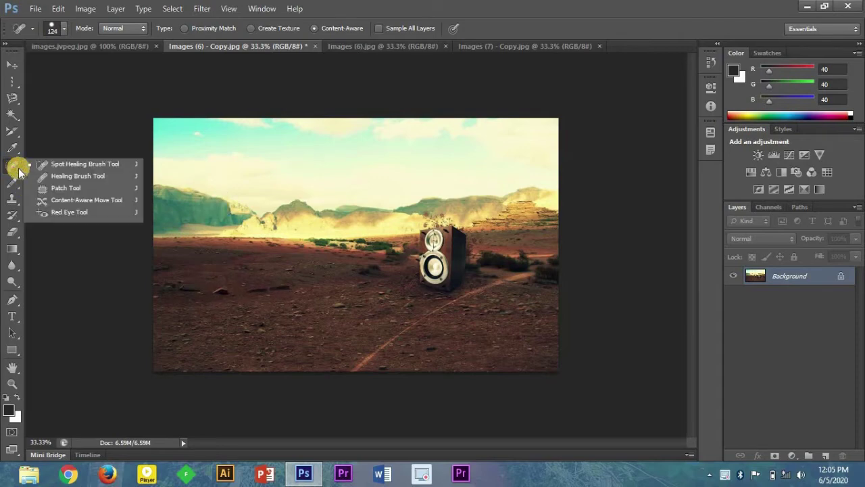
Sample clean desert ground with the Healing Brush and paint it over the whole speaker
{"action": "left_click", "coordinate": [60, 182]}
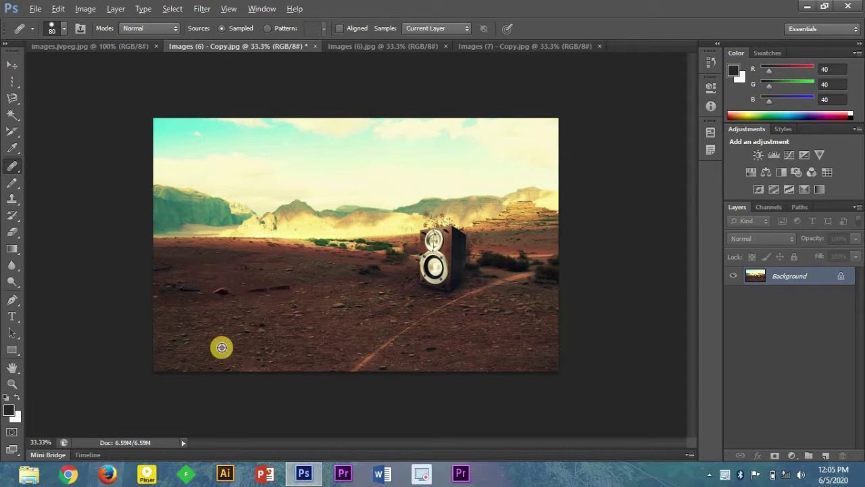
{"action": "left_click", "coordinate": [222, 347], "text": "alt"}
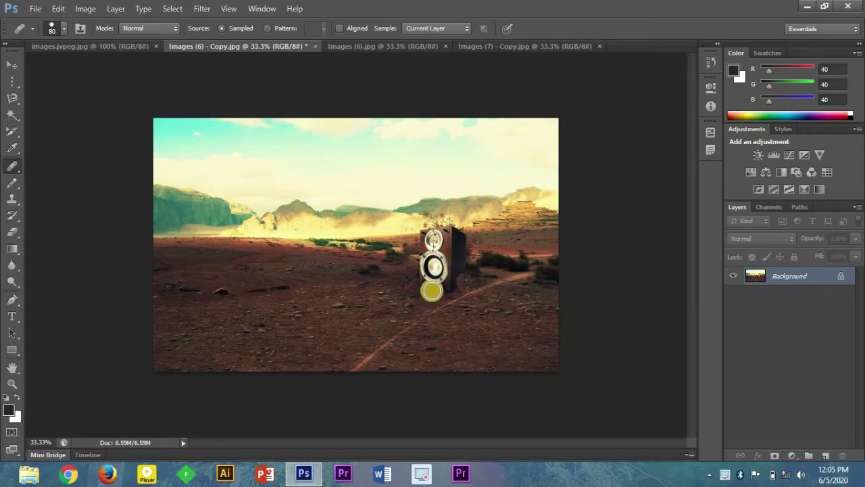
{"action": "left_click_drag", "start_coordinate": [427, 288], "coordinate": [449, 288]}
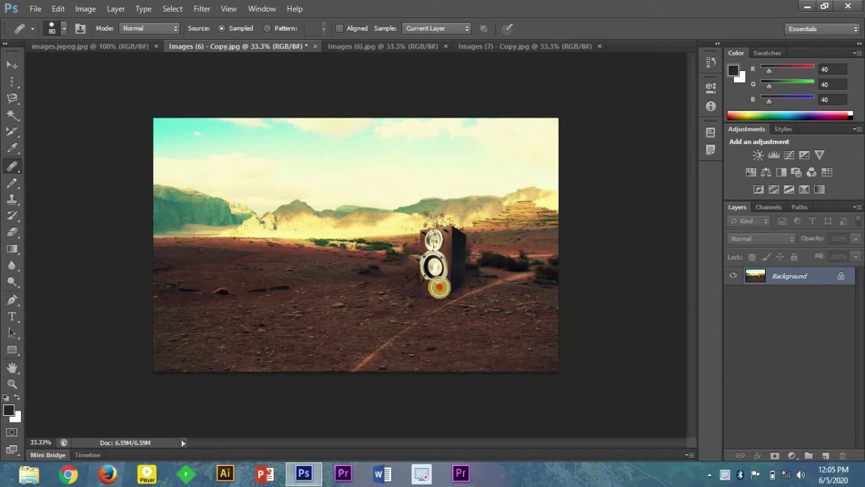
{"action": "mouse_move", "coordinate": [448, 288]}
{"action": "left_mouse_down"}
{"action": "mouse_move", "coordinate": [463, 273]}
{"action": "mouse_move", "coordinate": [419, 276]}
{"action": "mouse_move", "coordinate": [458, 262]}
{"action": "left_mouse_up"}
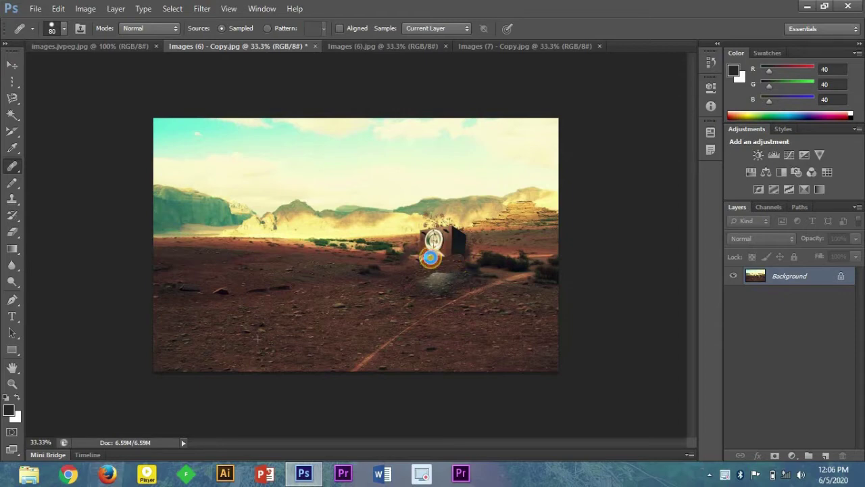
{"action": "mouse_move", "coordinate": [463, 254]}
{"action": "left_mouse_down"}
{"action": "mouse_move", "coordinate": [432, 258]}
{"action": "mouse_move", "coordinate": [428, 243]}
{"action": "mouse_move", "coordinate": [452, 254]}
{"action": "mouse_move", "coordinate": [426, 281]}
{"action": "left_mouse_up"}
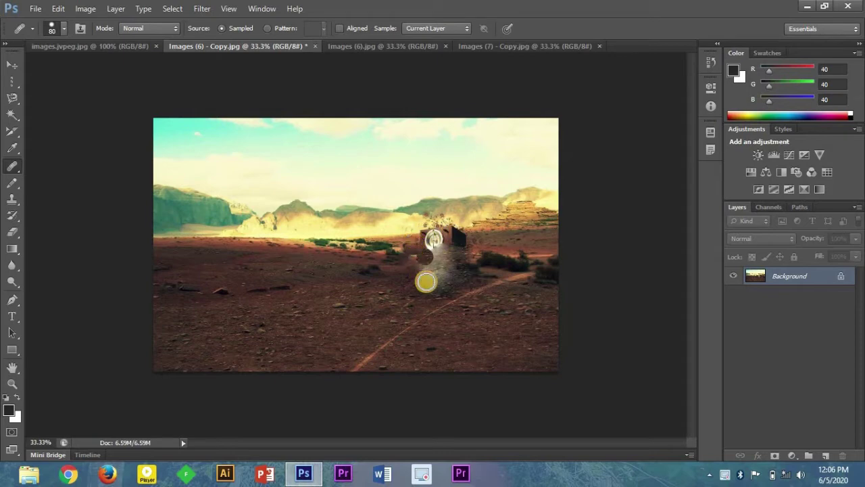
{"action": "left_click_drag", "start_coordinate": [426, 281], "coordinate": [442, 275]}
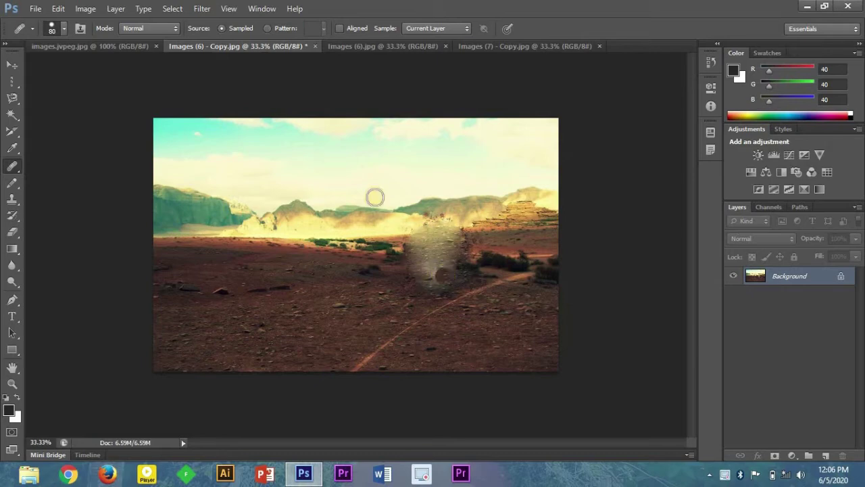
{"action": "left_click", "coordinate": [332, 46]}
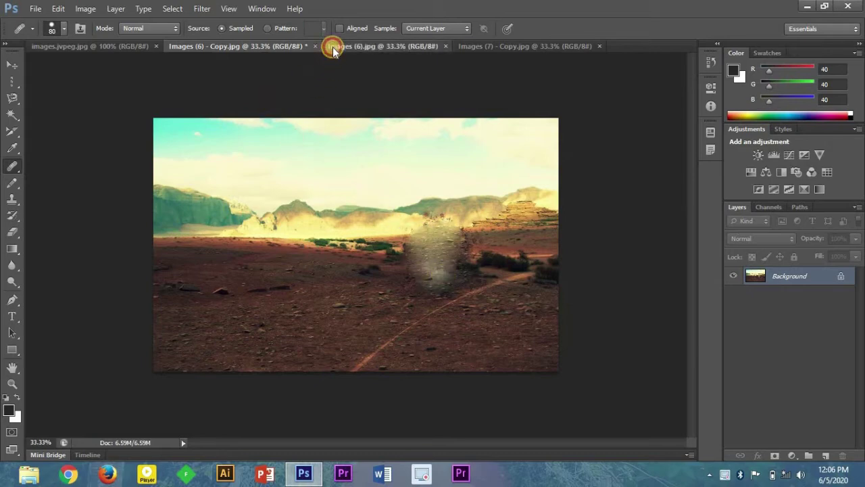
Patch the speaker out of Images (6).jpg with desert and bushes from its right
{"action": "left_click", "coordinate": [15, 167]}
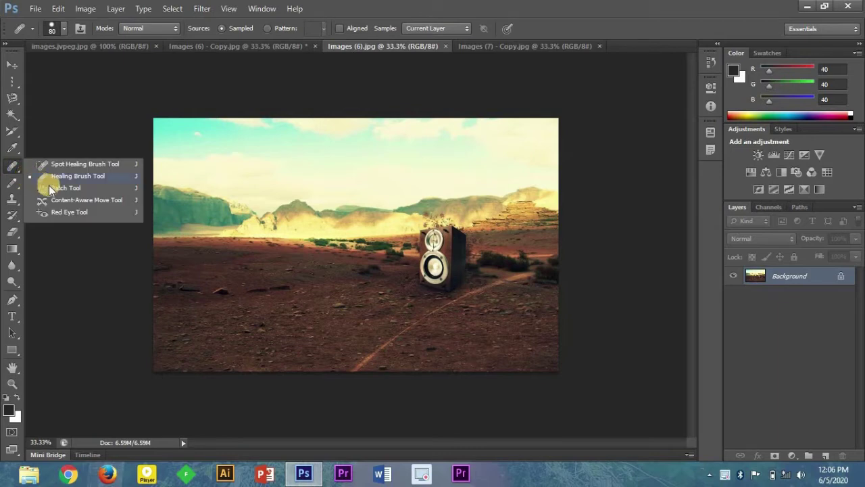
{"action": "left_click", "coordinate": [48, 186]}
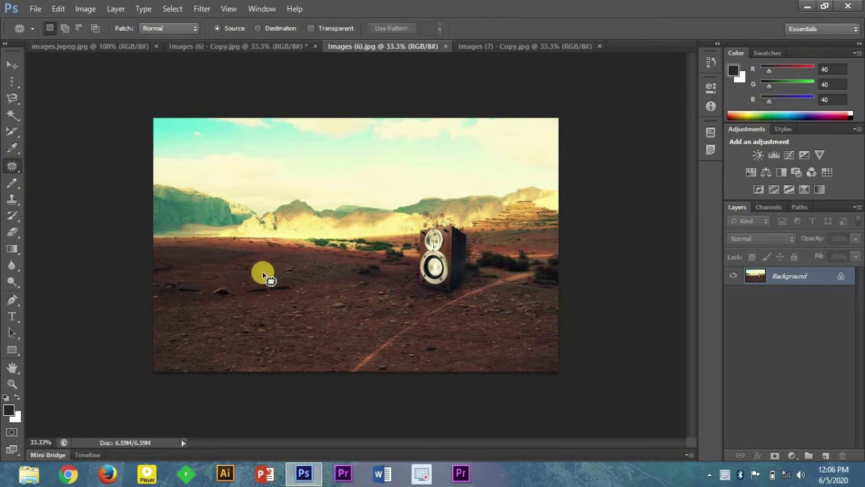
{"action": "left_click", "coordinate": [13, 166]}
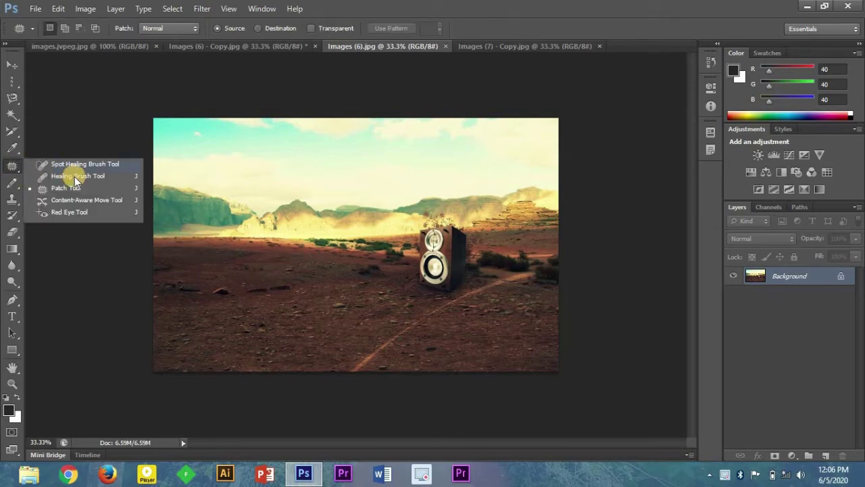
{"action": "left_click", "coordinate": [407, 248]}
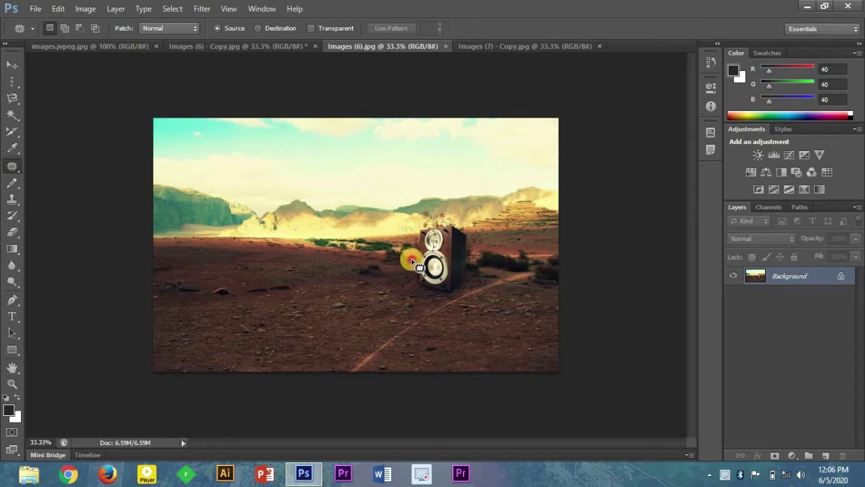
{"action": "mouse_move", "coordinate": [424, 299]}
{"action": "left_mouse_down"}
{"action": "mouse_move", "coordinate": [472, 265]}
{"action": "mouse_move", "coordinate": [424, 240]}
{"action": "left_mouse_up"}
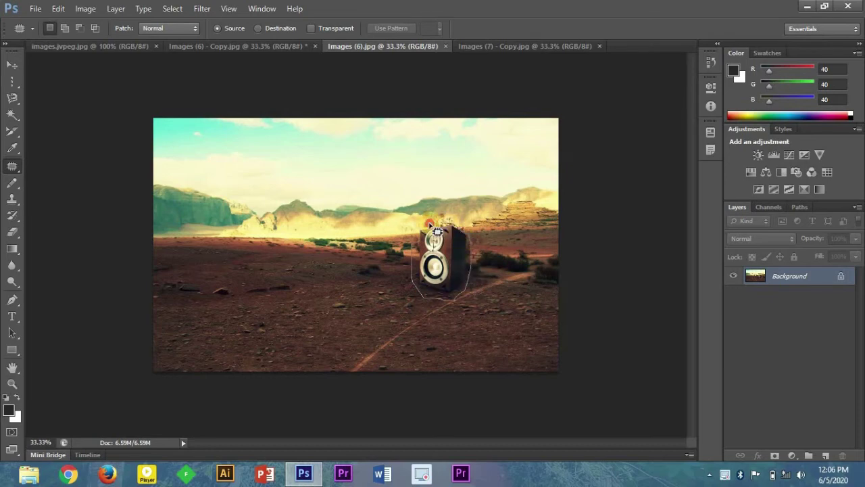
{"action": "left_click_drag", "start_coordinate": [423, 240], "coordinate": [429, 258]}
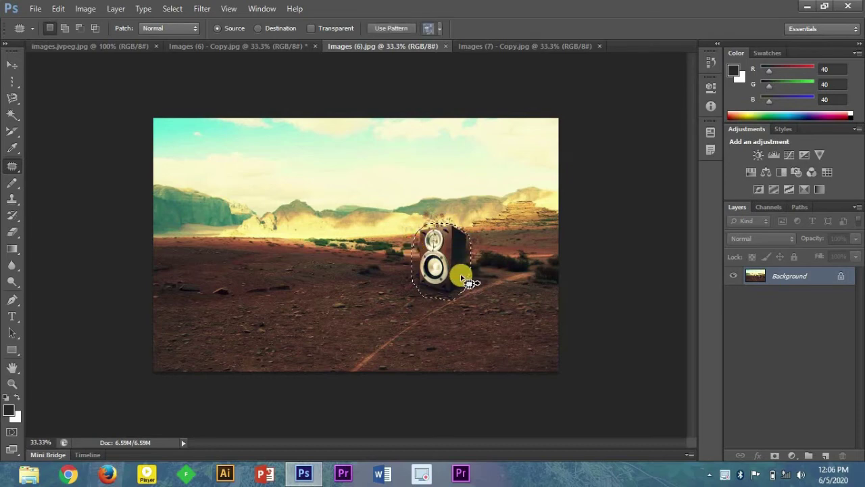
{"action": "left_click_drag", "start_coordinate": [462, 277], "coordinate": [513, 280]}
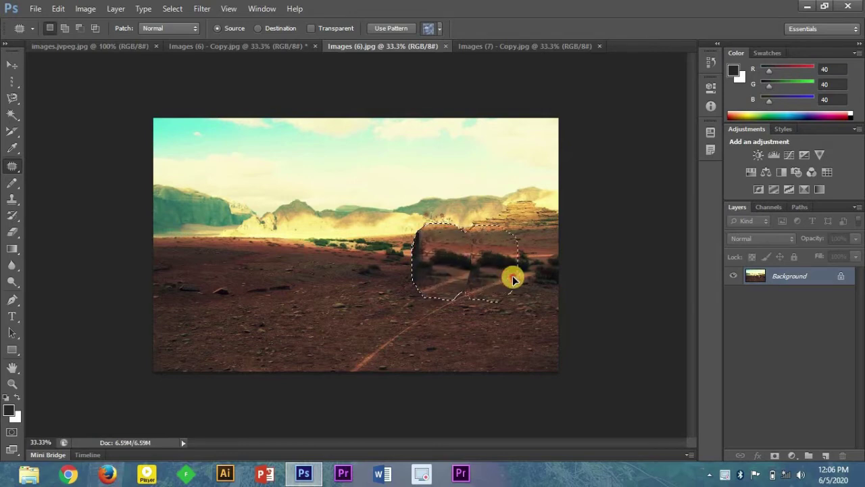
{"action": "mouse_move", "coordinate": [513, 279]}
{"action": "left_mouse_down"}
{"action": "mouse_move", "coordinate": [522, 277]}
{"action": "mouse_move", "coordinate": [519, 301]}
{"action": "left_mouse_up"}
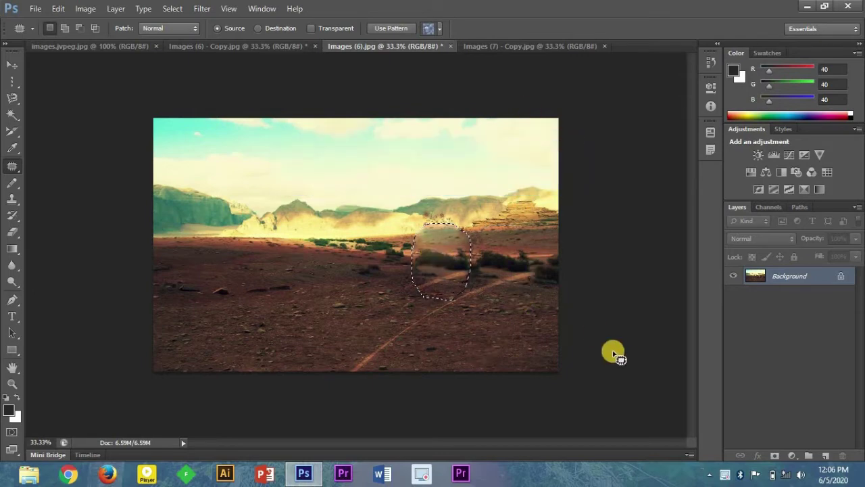
Deselect the patched area and lasso around the speaker in Images (7) - Copy
{"action": "left_click", "coordinate": [512, 325]}
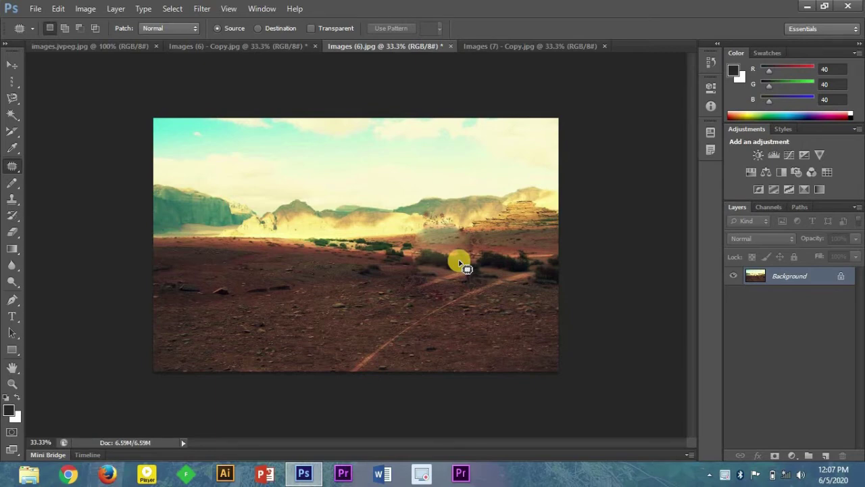
{"action": "mouse_move", "coordinate": [421, 215]}
{"action": "left_mouse_down"}
{"action": "mouse_move", "coordinate": [428, 224]}
{"action": "mouse_move", "coordinate": [435, 218]}
{"action": "left_mouse_up"}
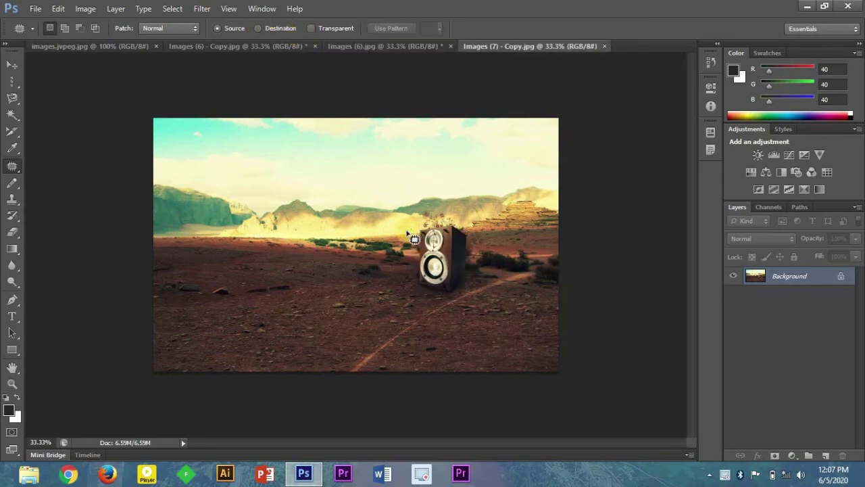
{"action": "mouse_move", "coordinate": [409, 259]}
{"action": "left_mouse_down"}
{"action": "mouse_move", "coordinate": [465, 305]}
{"action": "mouse_move", "coordinate": [437, 231]}
{"action": "mouse_move", "coordinate": [412, 236]}
{"action": "left_mouse_up"}
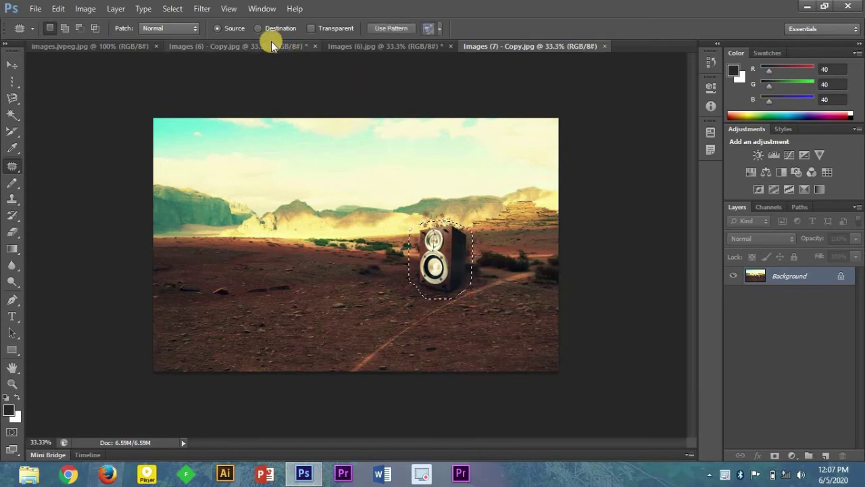
Set Patch to Destination and drag the speaker selection left to place a copy beside it
{"action": "left_click", "coordinate": [257, 28]}
{"action": "left_click_drag", "start_coordinate": [438, 252], "coordinate": [374, 244]}
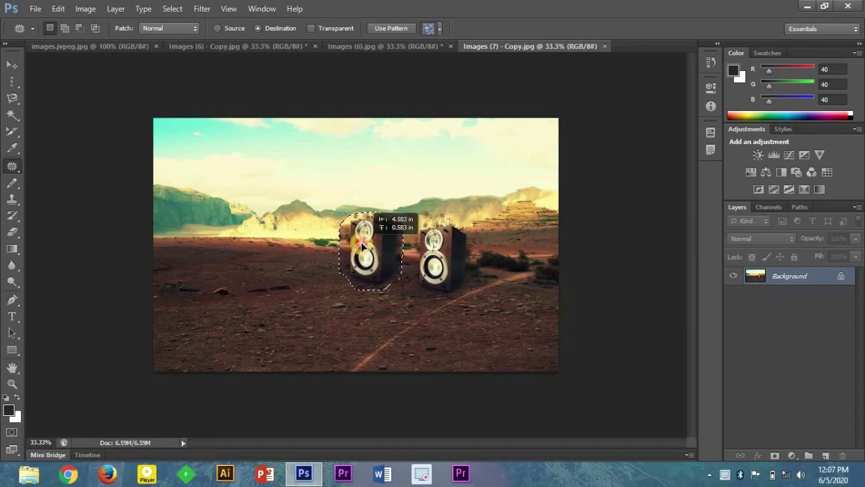
{"action": "left_click_drag", "start_coordinate": [374, 244], "coordinate": [346, 244]}
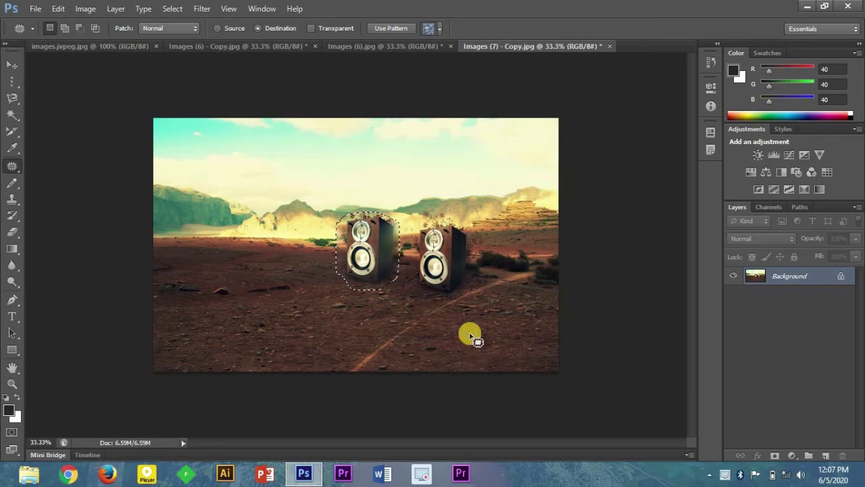
Deselect and outline the rough area around the top of the new left speaker
{"action": "left_click", "coordinate": [471, 336]}
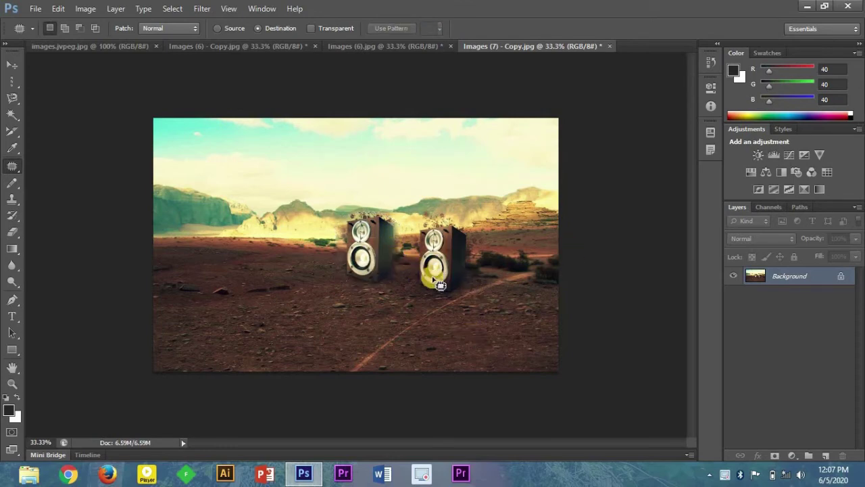
{"action": "left_click_drag", "start_coordinate": [348, 225], "coordinate": [363, 215]}
{"action": "mouse_move", "coordinate": [363, 218]}
{"action": "left_mouse_down"}
{"action": "mouse_move", "coordinate": [351, 225]}
{"action": "mouse_move", "coordinate": [395, 245]}
{"action": "left_mouse_up"}
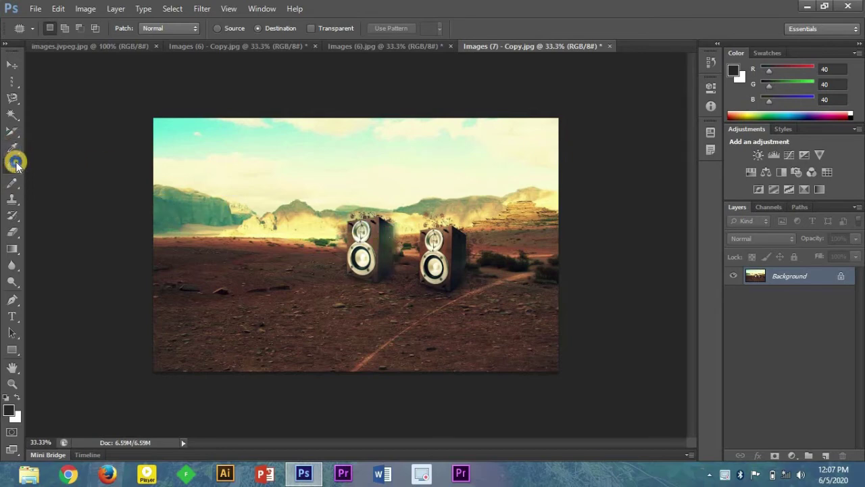
Select the Content-Aware Move Tool and reopen Images (6) - Copy without saving its changes
{"action": "left_click_drag", "start_coordinate": [16, 163], "coordinate": [52, 189]}
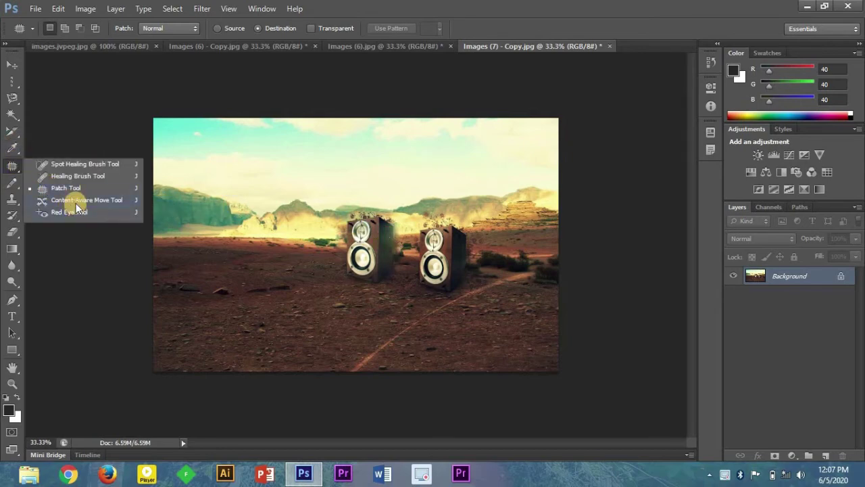
{"action": "left_click", "coordinate": [76, 203]}
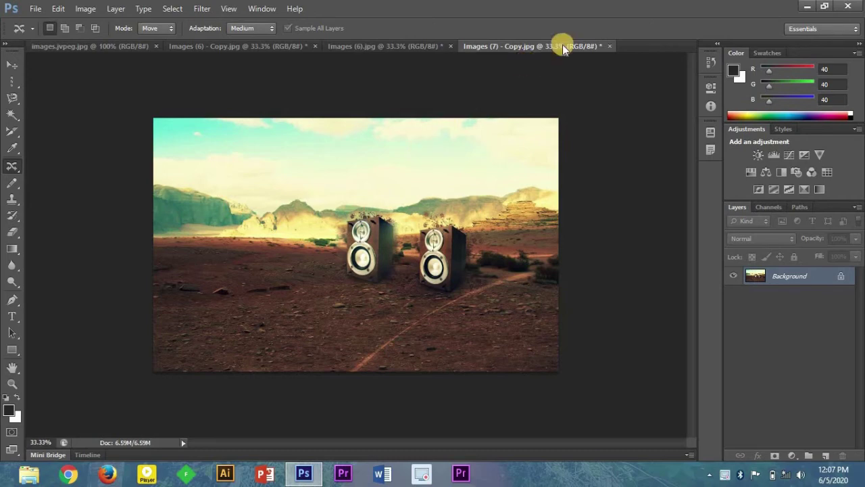
{"action": "left_click", "coordinate": [314, 46]}
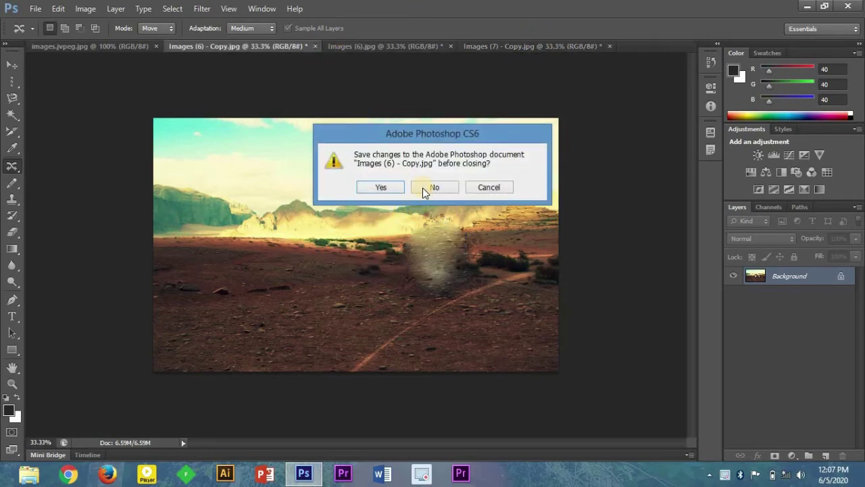
{"action": "left_click", "coordinate": [423, 187]}
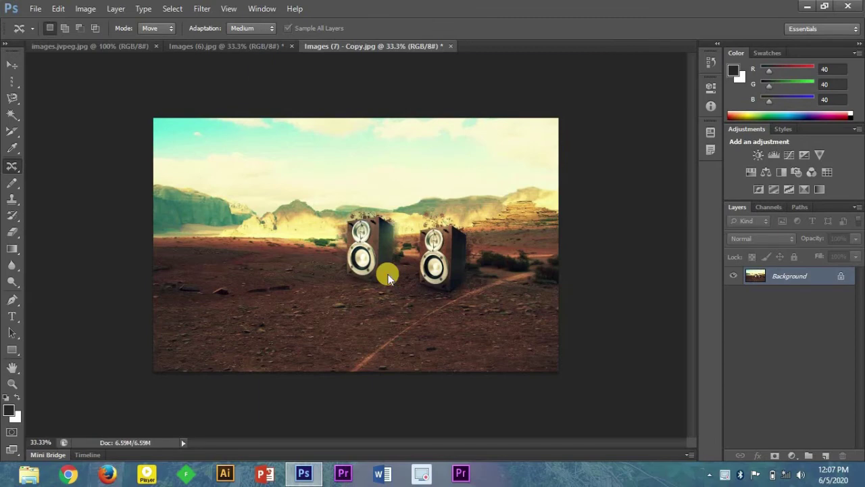
{"action": "key", "text": "ctrl+o"}
{"action": "left_click", "coordinate": [425, 249]}
Lasso the speaker and move it to the far left side of the desert
{"action": "mouse_move", "coordinate": [426, 236]}
{"action": "left_mouse_down"}
{"action": "mouse_move", "coordinate": [424, 287]}
{"action": "mouse_move", "coordinate": [475, 285]}
{"action": "mouse_move", "coordinate": [425, 233]}
{"action": "left_mouse_up"}
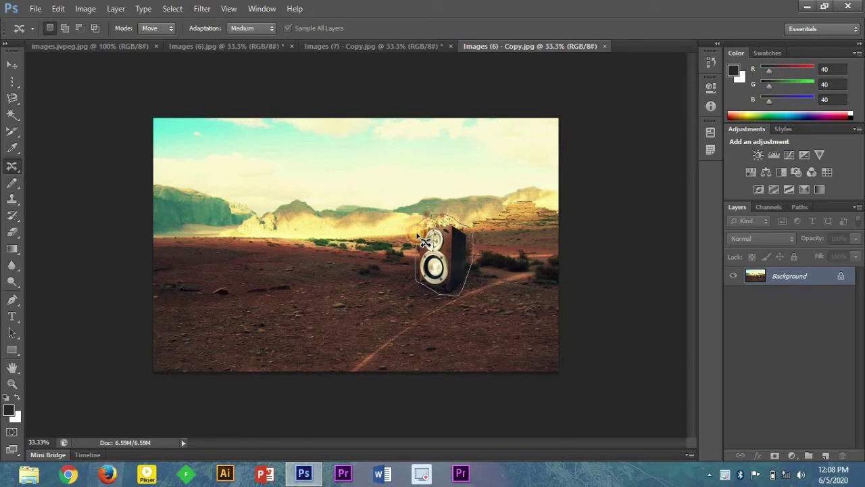
{"action": "left_click_drag", "start_coordinate": [421, 231], "coordinate": [425, 227]}
{"action": "left_click_drag", "start_coordinate": [452, 257], "coordinate": [212, 259]}
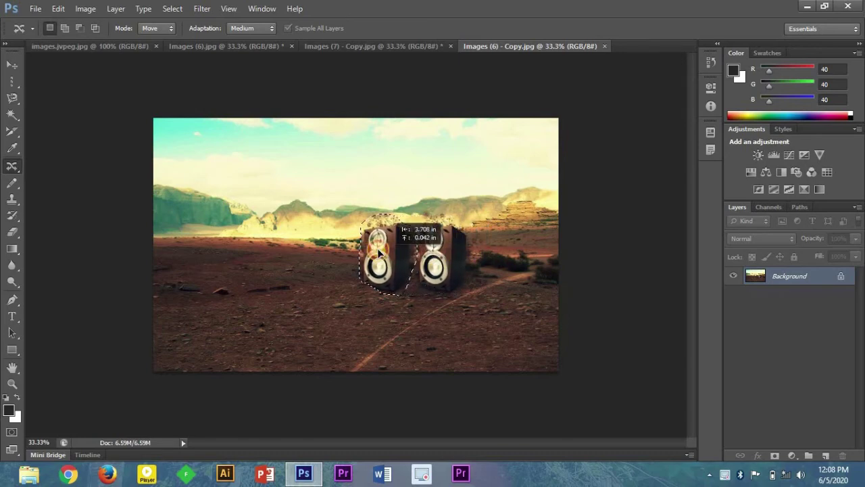
{"action": "left_click_drag", "start_coordinate": [212, 259], "coordinate": [180, 258]}
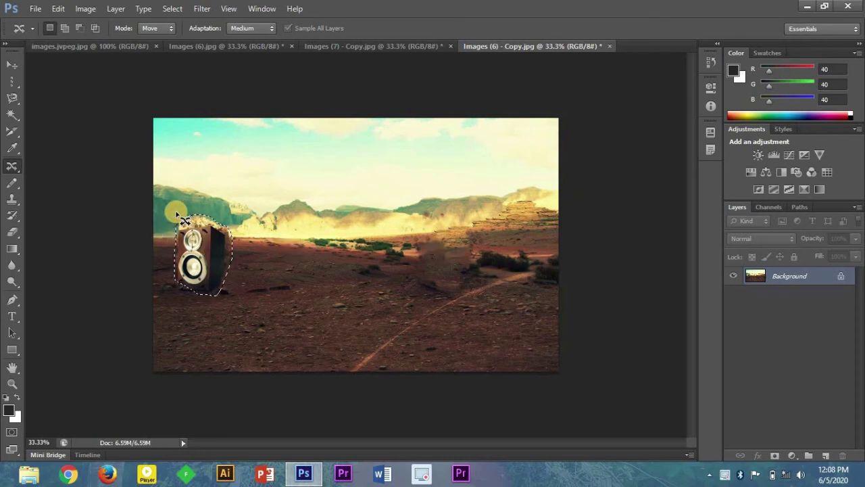
Apply the Red Eye Tool (50% pupil size) twice to the woman's eye in the portrait
{"action": "right_click", "coordinate": [12, 166]}
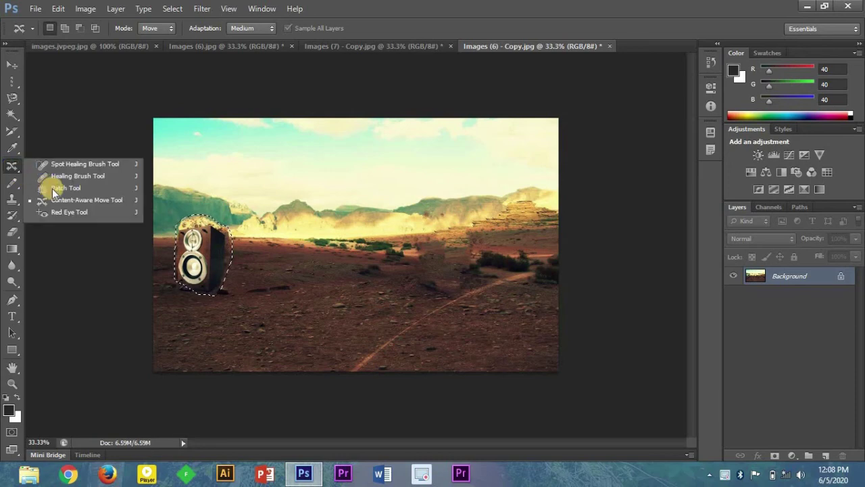
{"action": "left_click", "coordinate": [78, 214]}
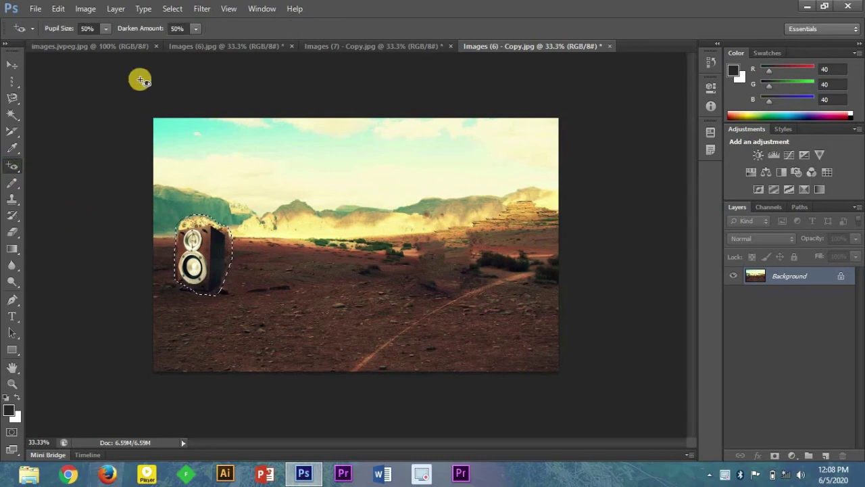
{"action": "left_click", "coordinate": [109, 47]}
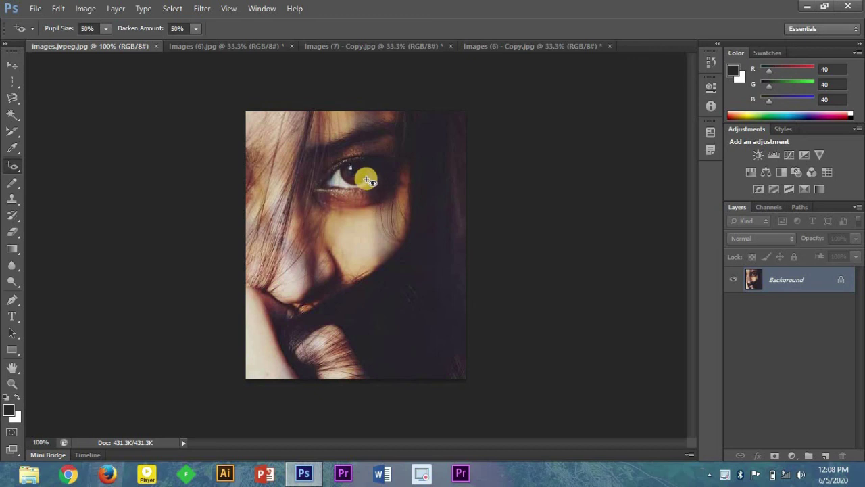
{"action": "left_click", "coordinate": [382, 182]}
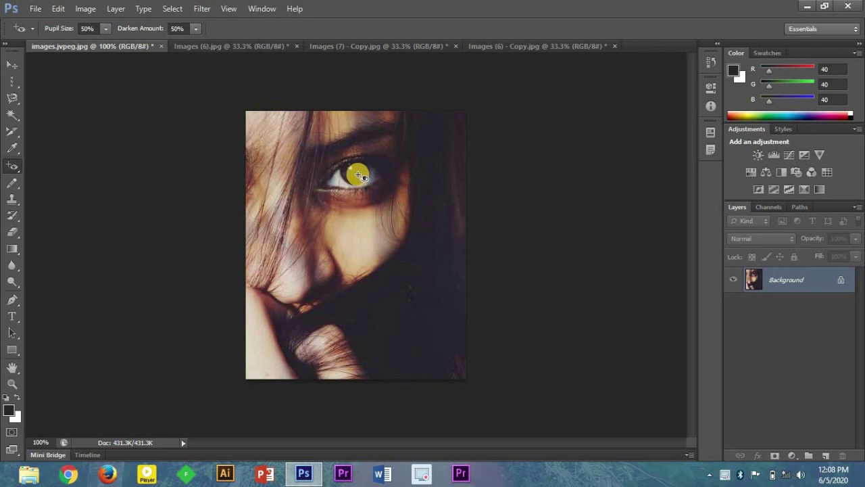
{"action": "left_click", "coordinate": [372, 180]}
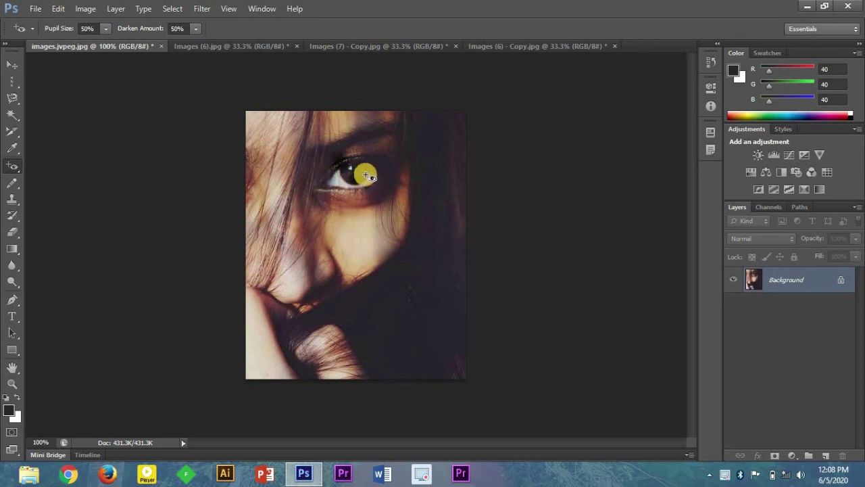